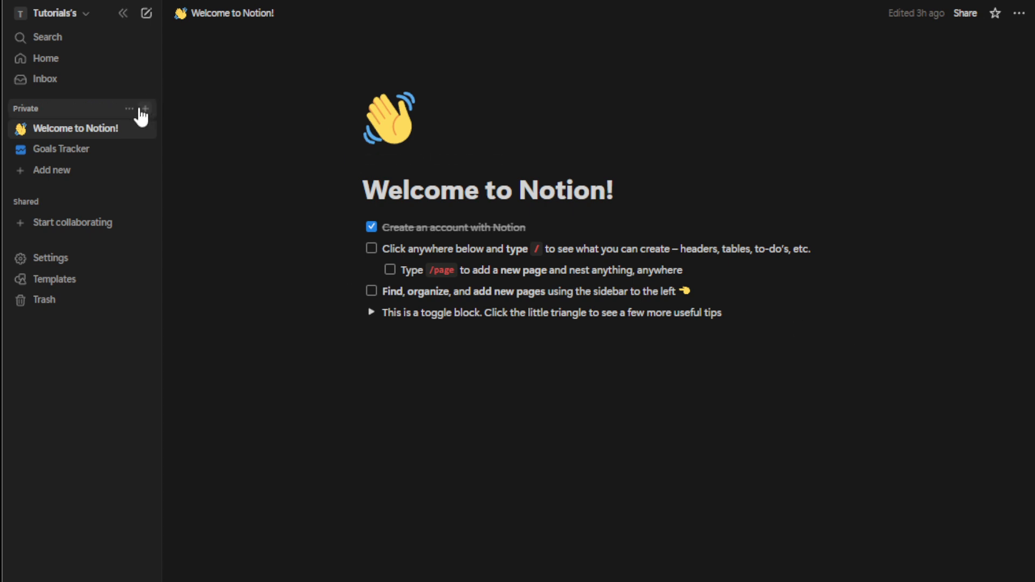
Add a new private page from the sidebar and title it 'Mind Map'.
{"action": "left_click", "coordinate": [140, 109]}
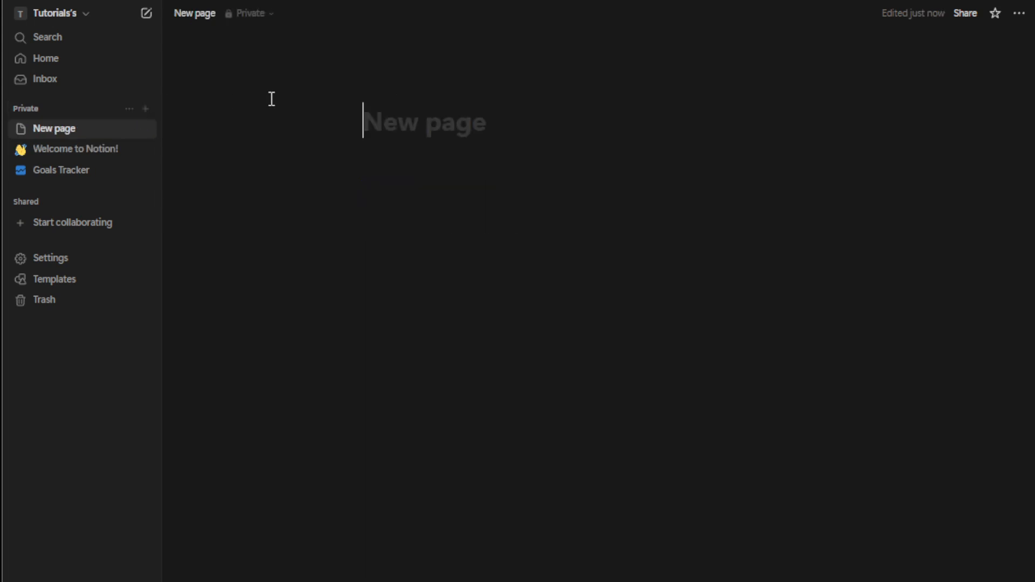
{"action": "mouse_move", "coordinate": [473, 121]}
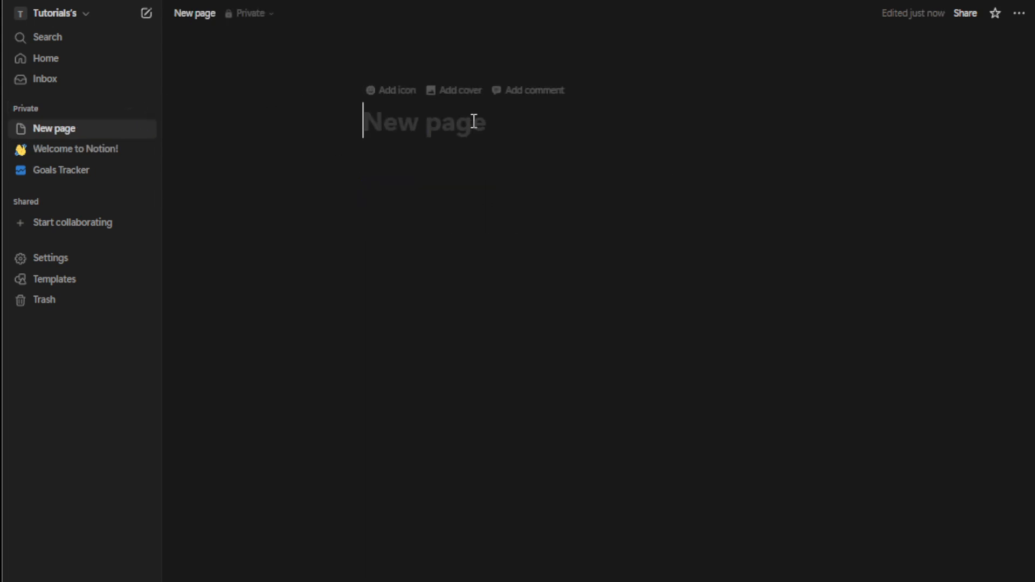
{"action": "type", "text": "M"}
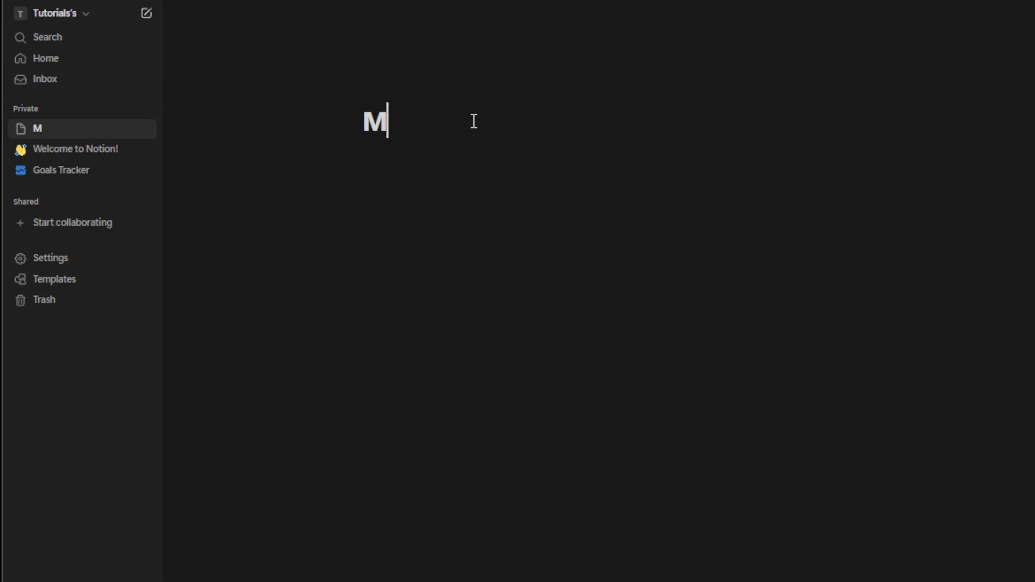
{"action": "type", "text": "ind Map"}
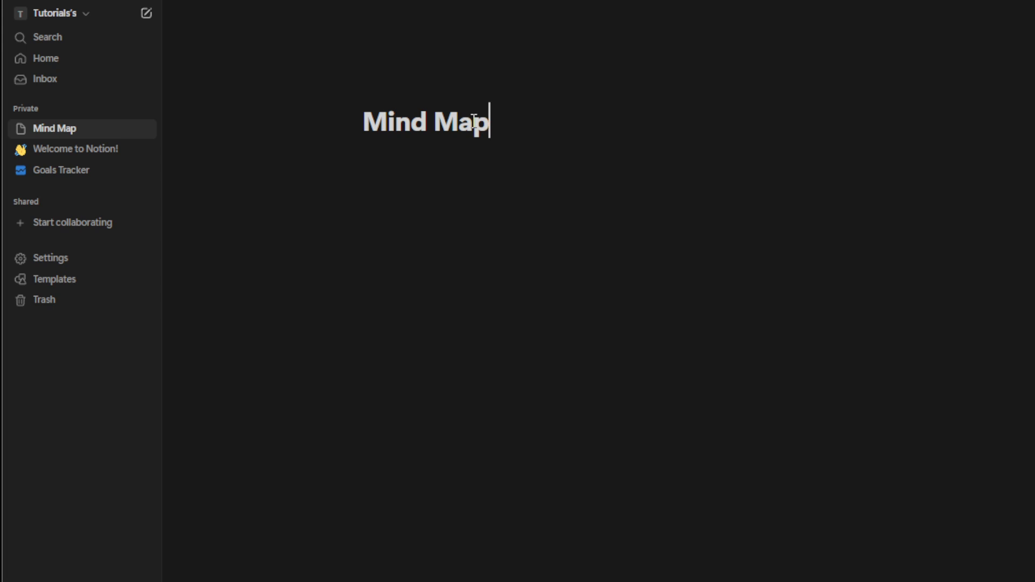
Insert a toggle list named 'Science' with an empty toggle line below it.
{"action": "left_click", "coordinate": [446, 208]}
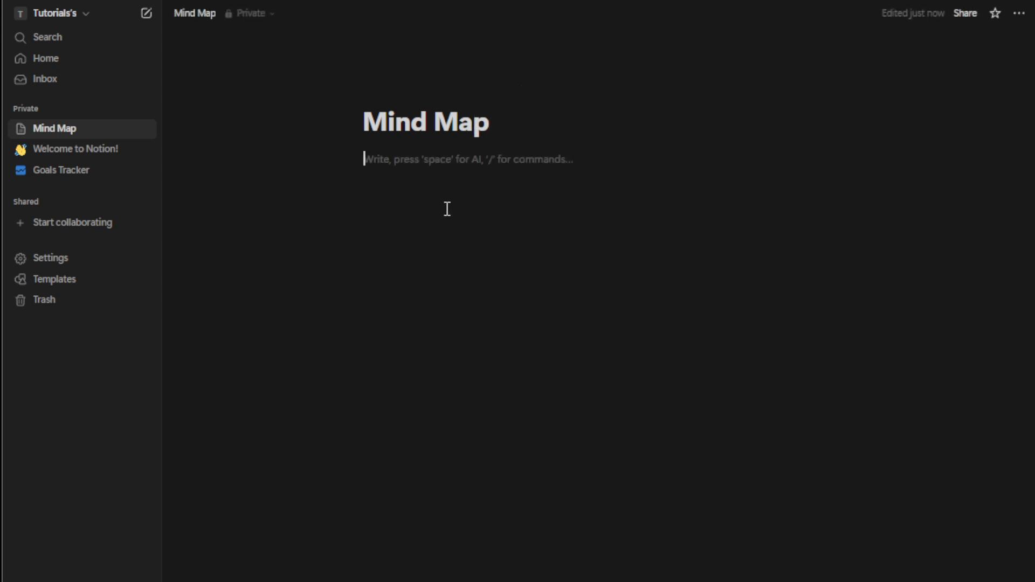
{"action": "type", "text": "/toggl"}
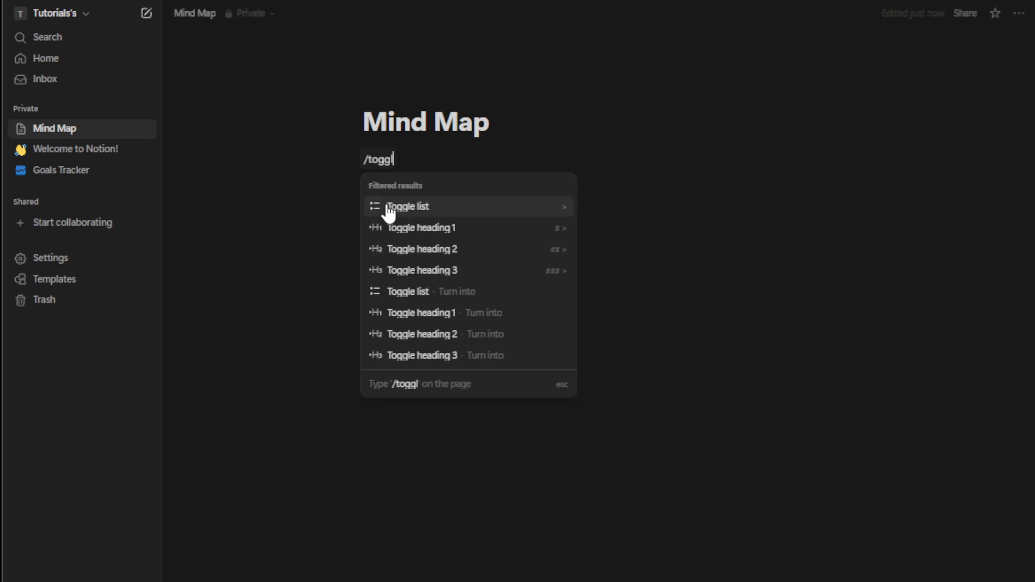
{"action": "left_click", "coordinate": [479, 213]}
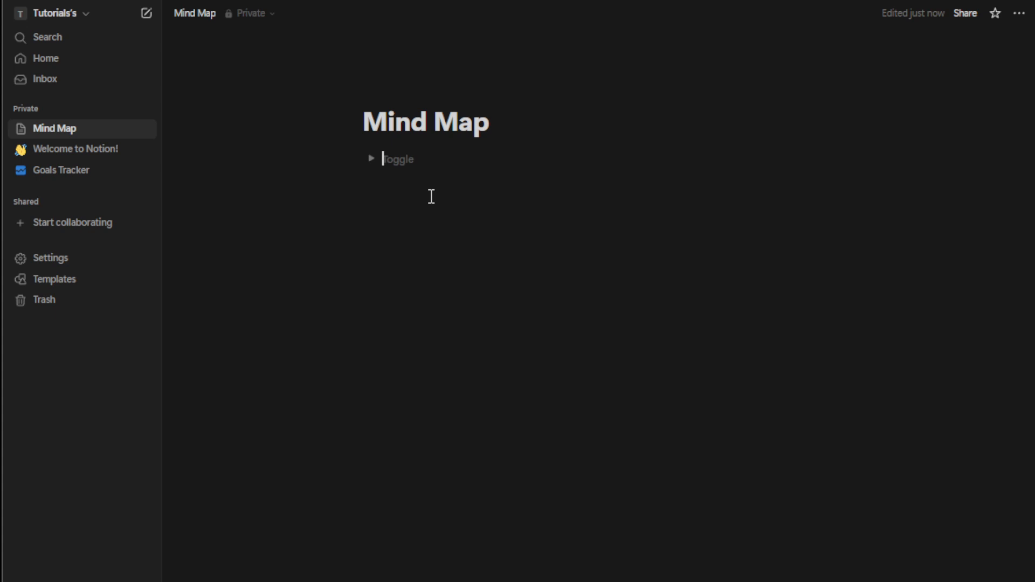
{"action": "type", "text": "Sc"}
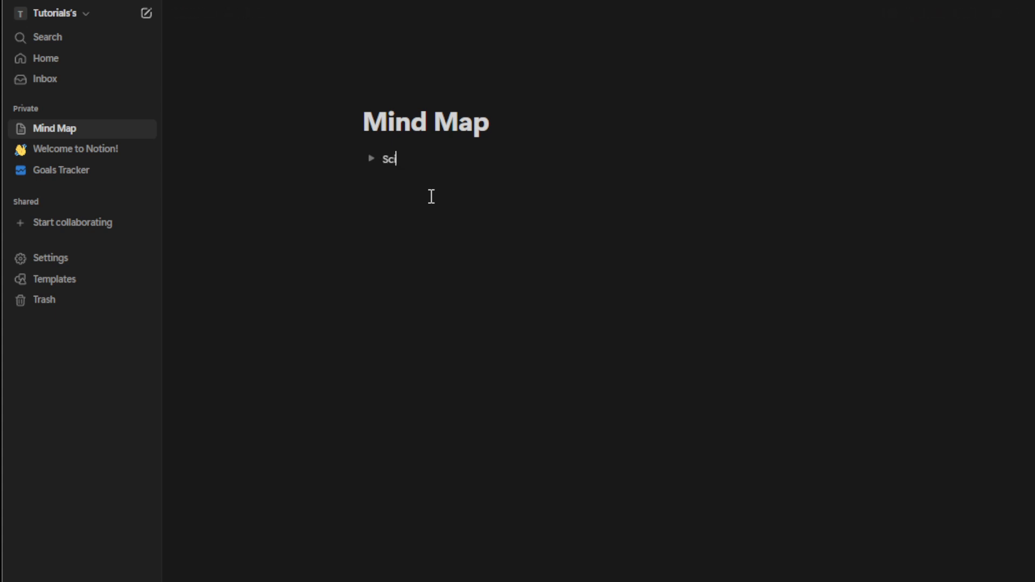
{"action": "type", "text": "ience"}
{"action": "key", "text": "Return"}
Expand the Science toggle and start an empty line inside it.
{"action": "left_click", "coordinate": [432, 157]}
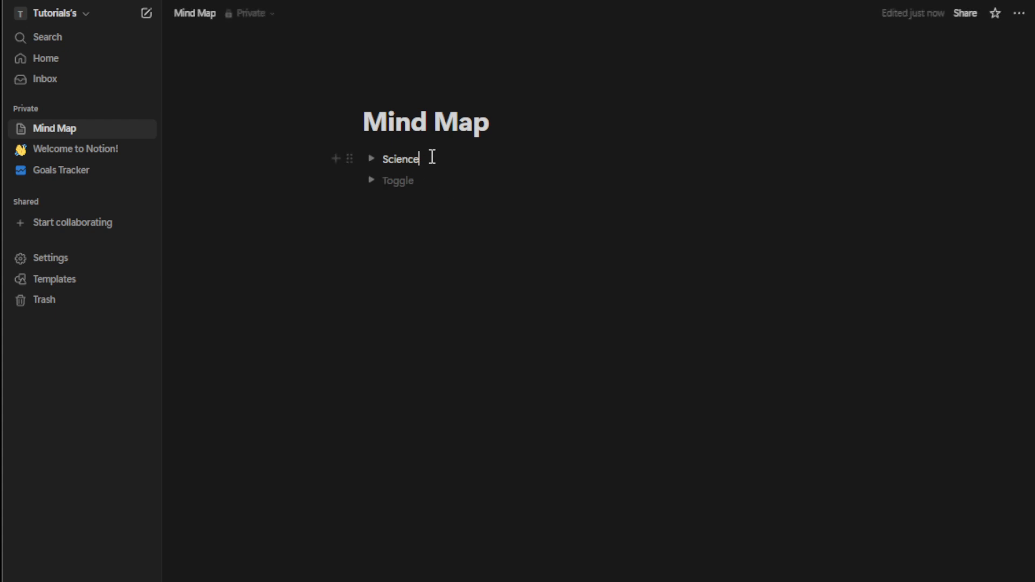
{"action": "left_click", "coordinate": [371, 179]}
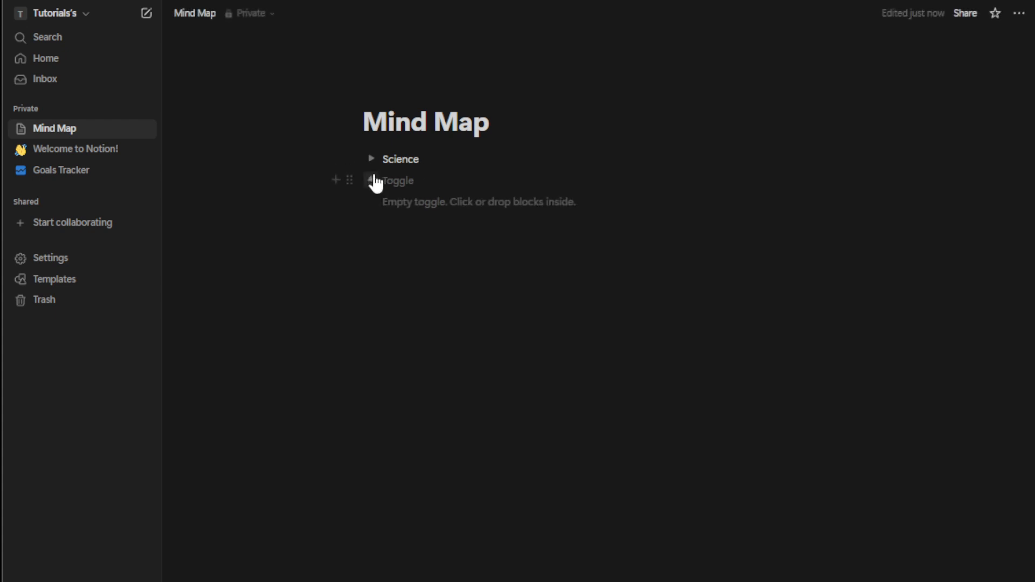
{"action": "left_click", "coordinate": [426, 161]}
{"action": "left_click", "coordinate": [371, 159]}
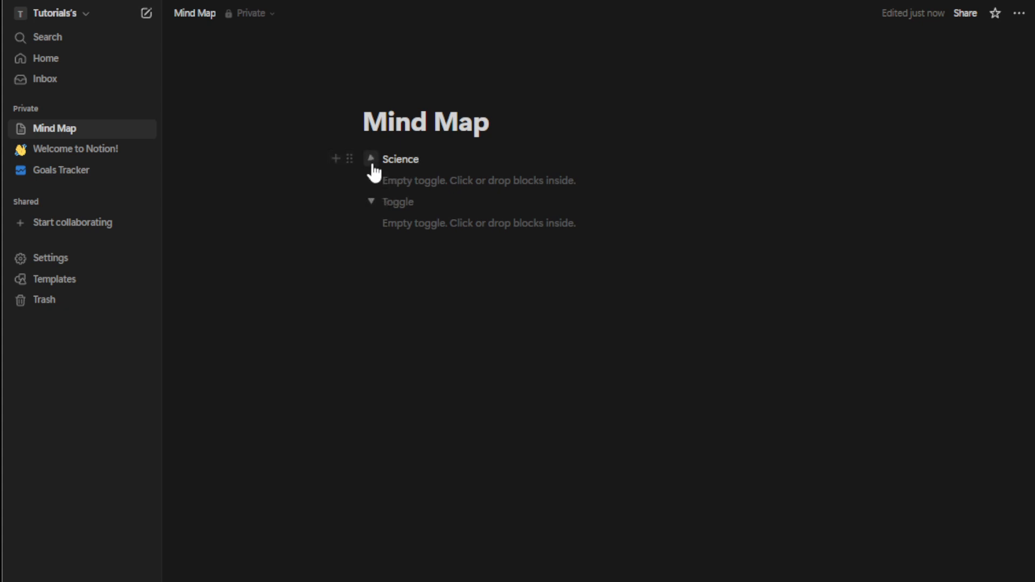
{"action": "left_click", "coordinate": [401, 180]}
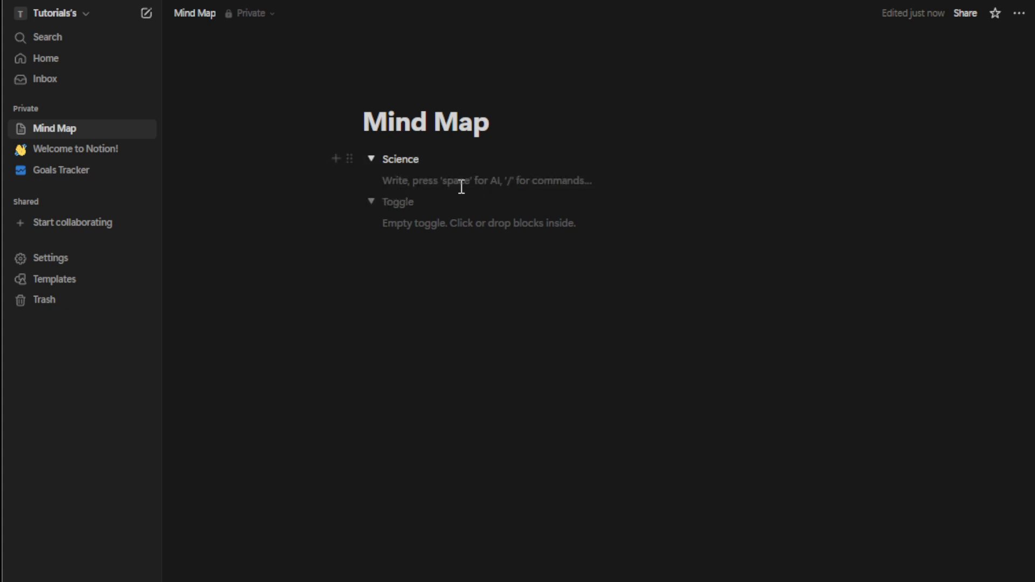
Add a nested toggle list named 'Physics' inside Science, correcting the misspelling.
{"action": "type", "text": "/"}
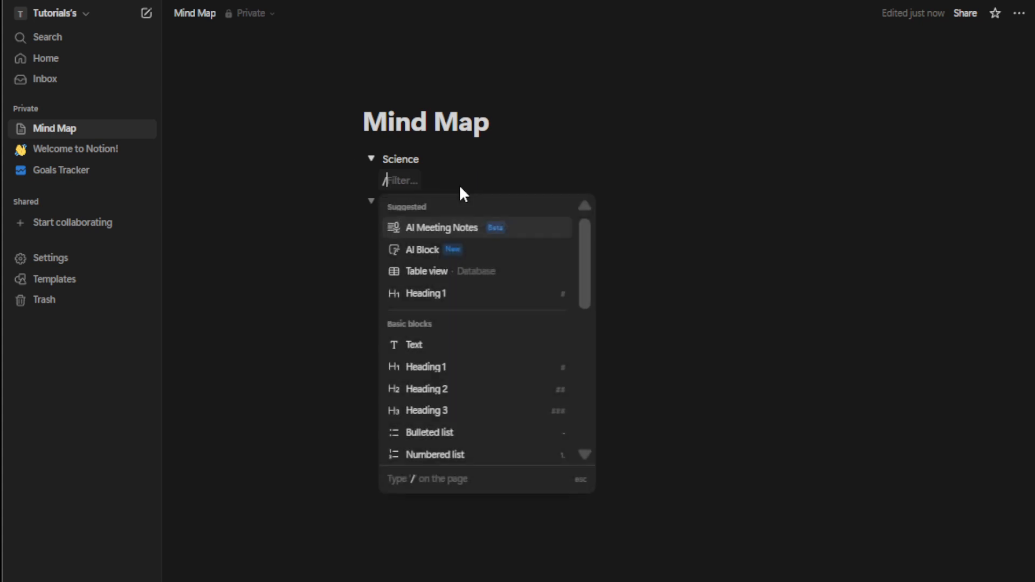
{"action": "type", "text": "togg"}
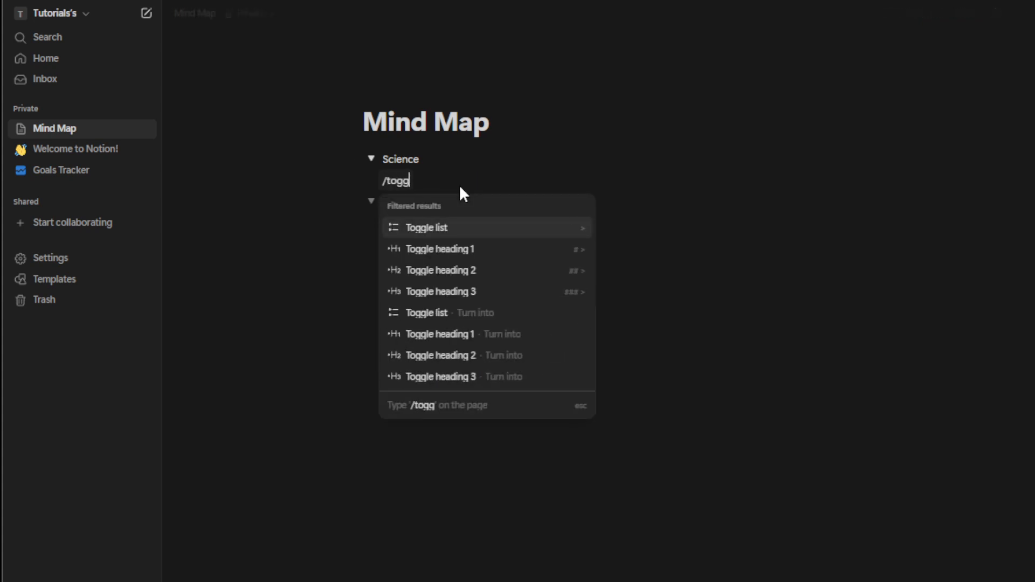
{"action": "left_click", "coordinate": [479, 228]}
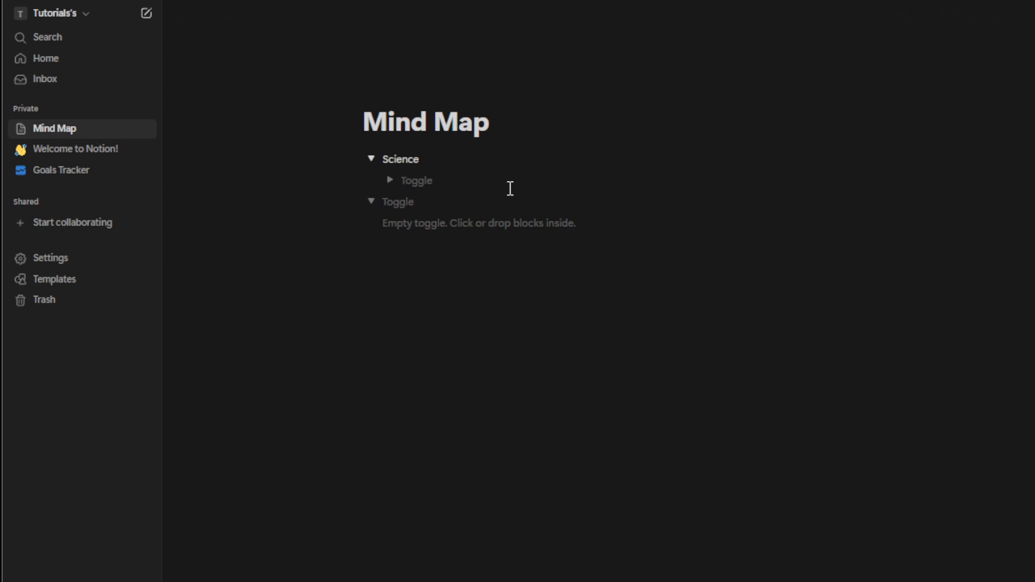
{"action": "type", "text": "Phsy"}
{"action": "type", "text": "ics"}
{"action": "key", "text": "BackSpace"}
{"action": "key", "text": "BackSpace"}
{"action": "key", "text": "BackSpace"}
{"action": "key", "text": "BackSpace"}
{"action": "key", "text": "BackSpace"}
{"action": "type", "text": "ysics"}
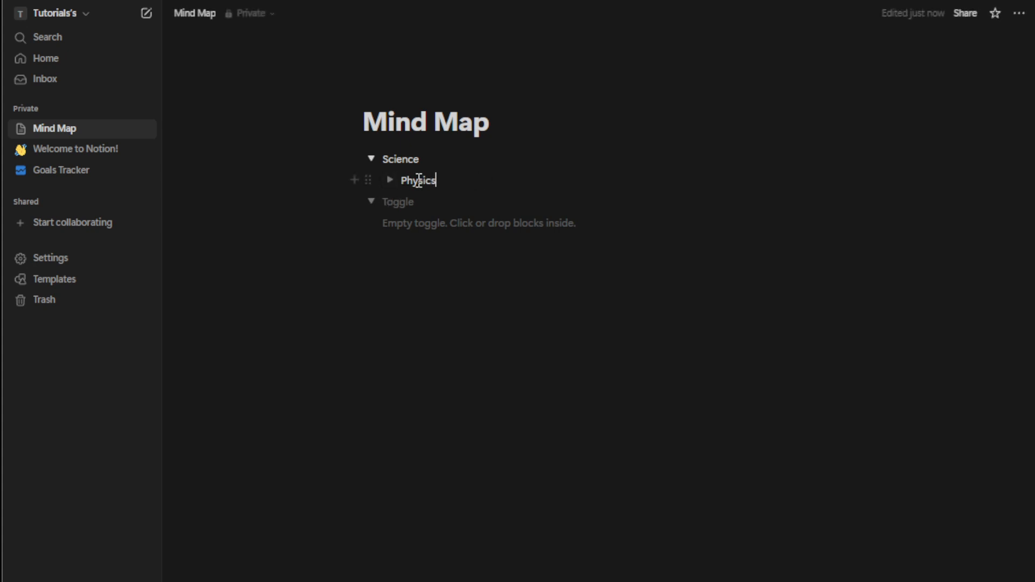
{"action": "left_click", "coordinate": [355, 178]}
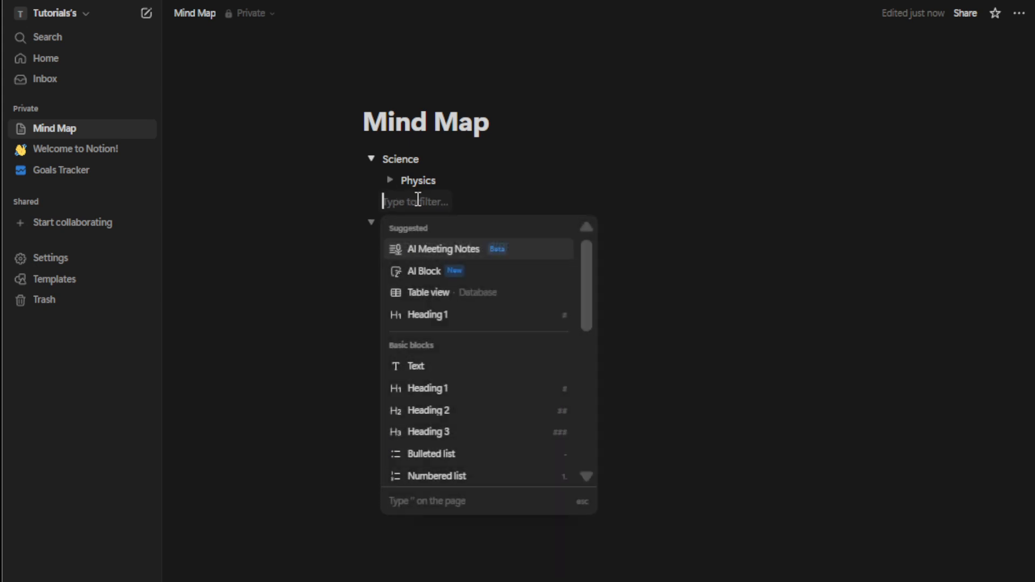
Insert an untitled sub-page under Physics, then return to the Mind Map page.
{"action": "type", "text": "/page"}
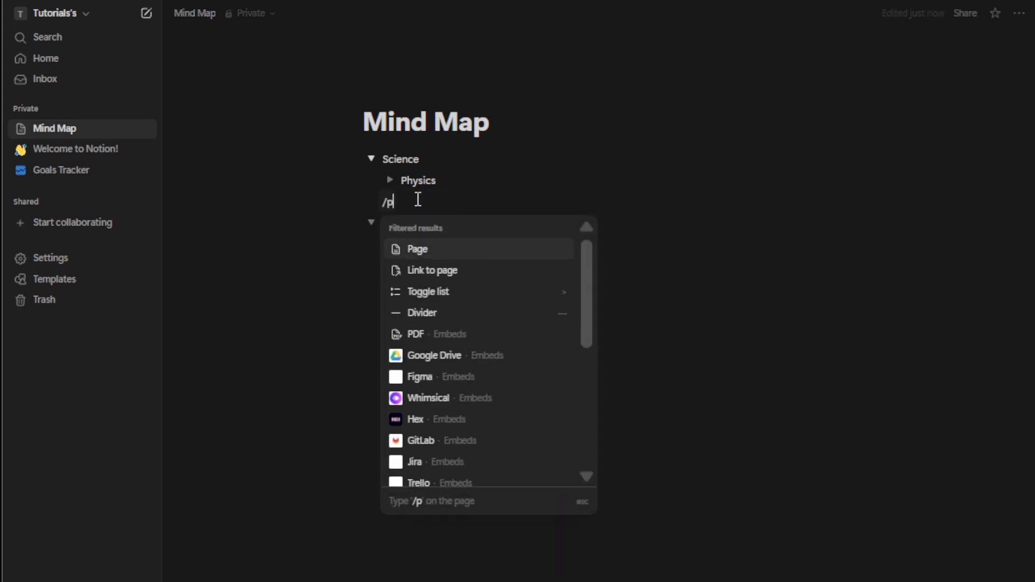
{"action": "left_click", "coordinate": [437, 251]}
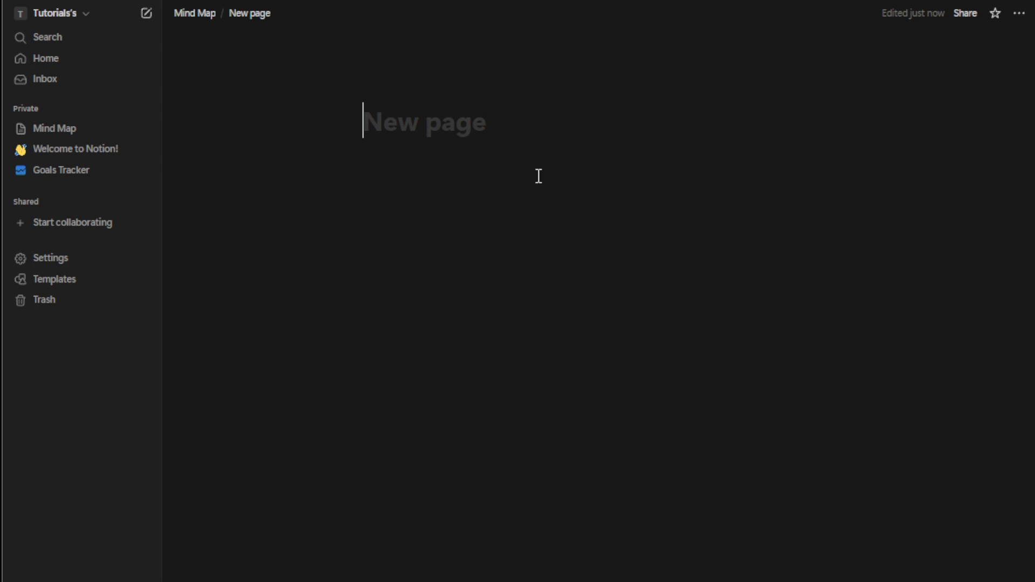
{"action": "left_click", "coordinate": [105, 135]}
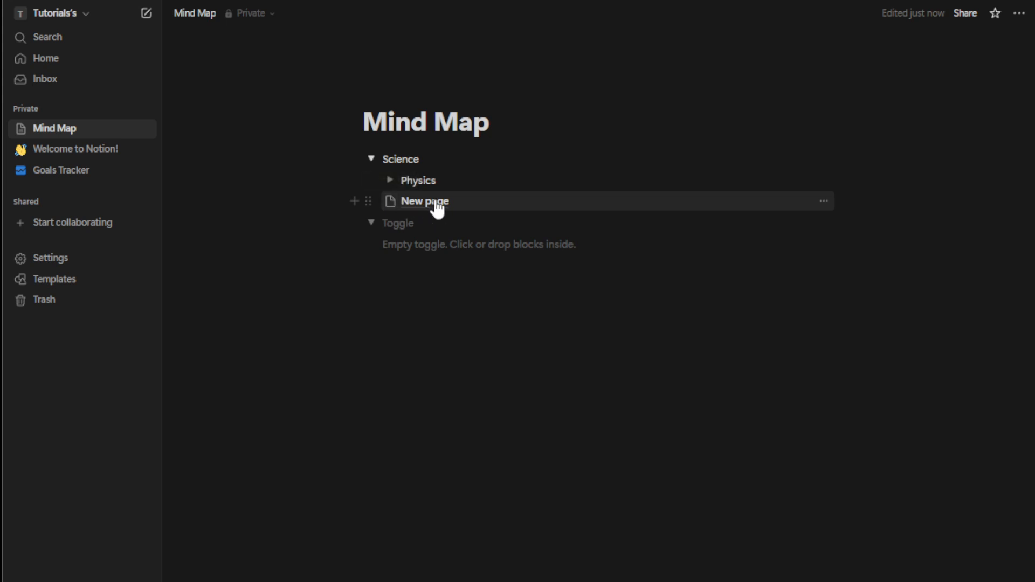
{"action": "mouse_move", "coordinate": [437, 209]}
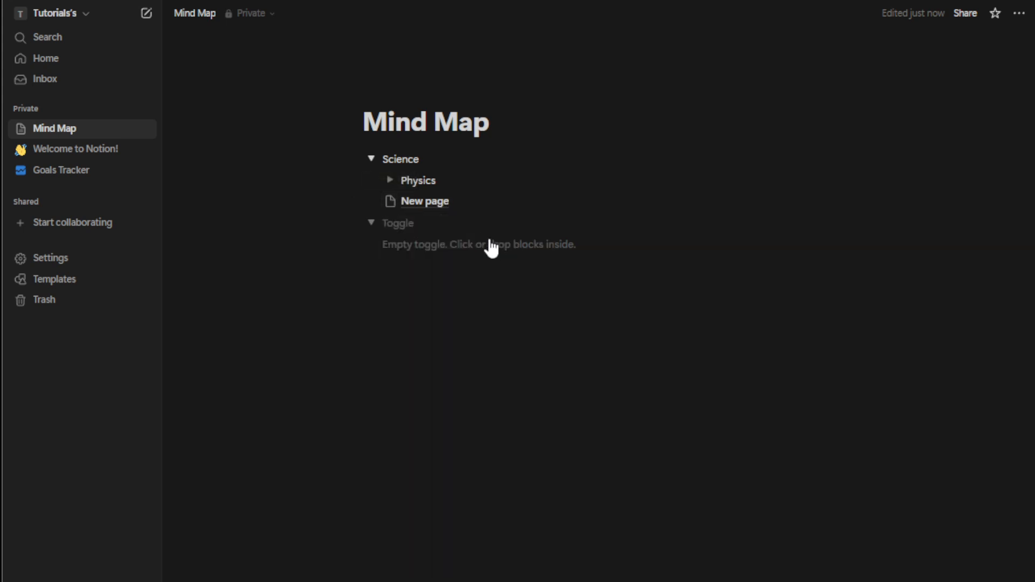
Add a callout reading 'This is an important note.' and name the second toggle 'Mathematics'.
{"action": "left_click", "coordinate": [411, 245]}
{"action": "left_click", "coordinate": [372, 224]}
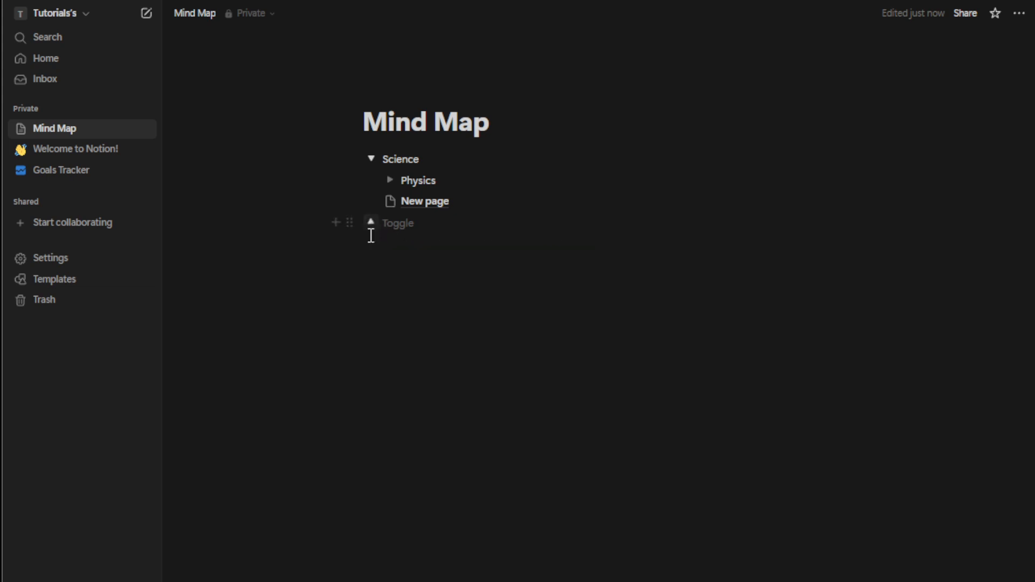
{"action": "left_click", "coordinate": [334, 221]}
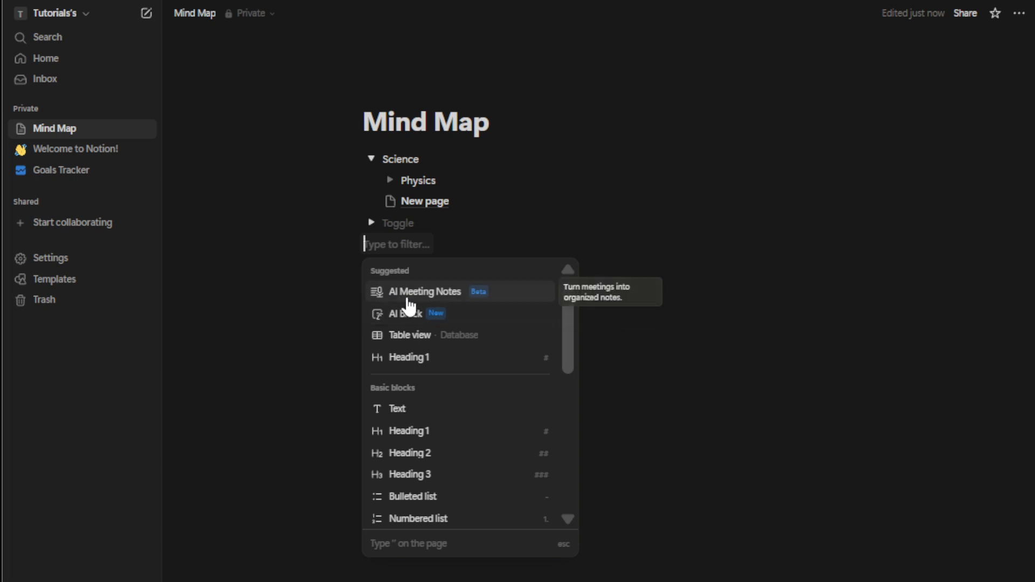
{"action": "type", "text": "/call"}
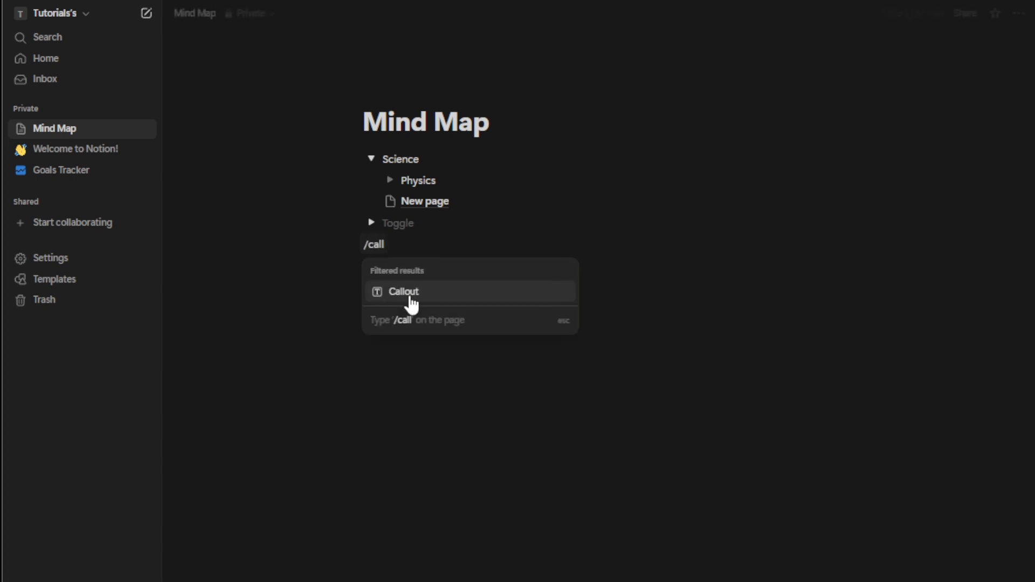
{"action": "left_click", "coordinate": [409, 298]}
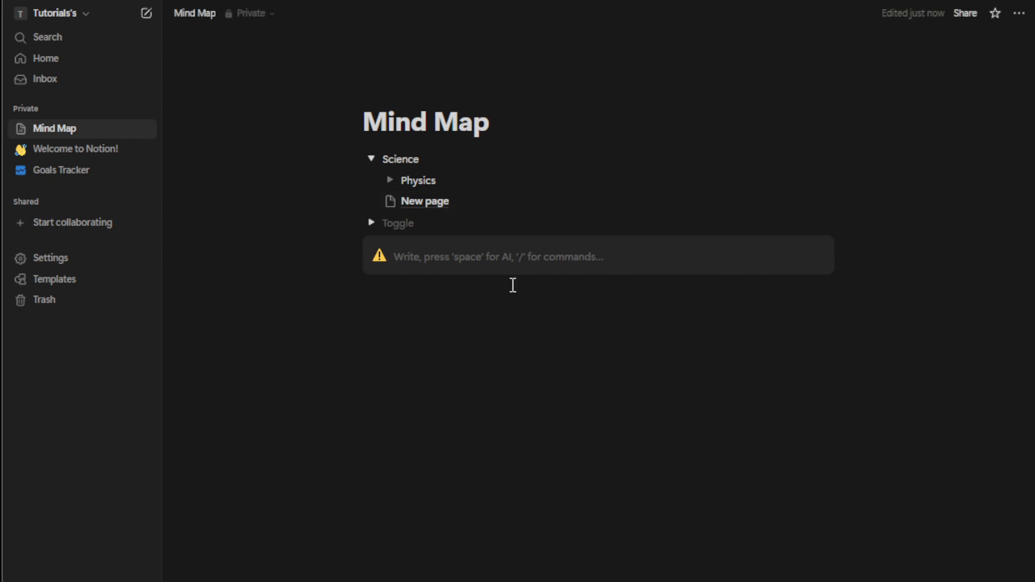
{"action": "type", "text": "T"}
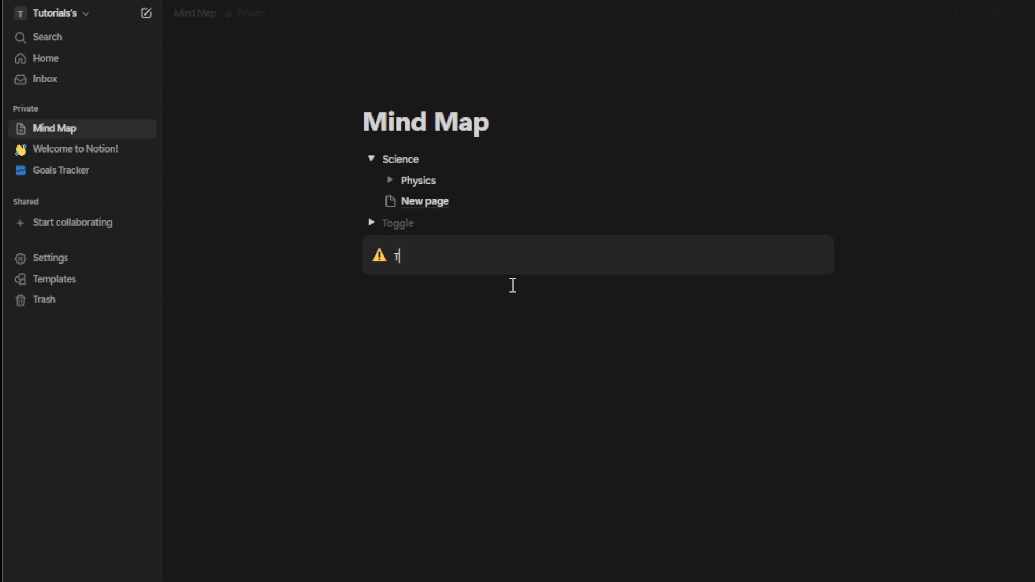
{"action": "type", "text": "his is an importan"}
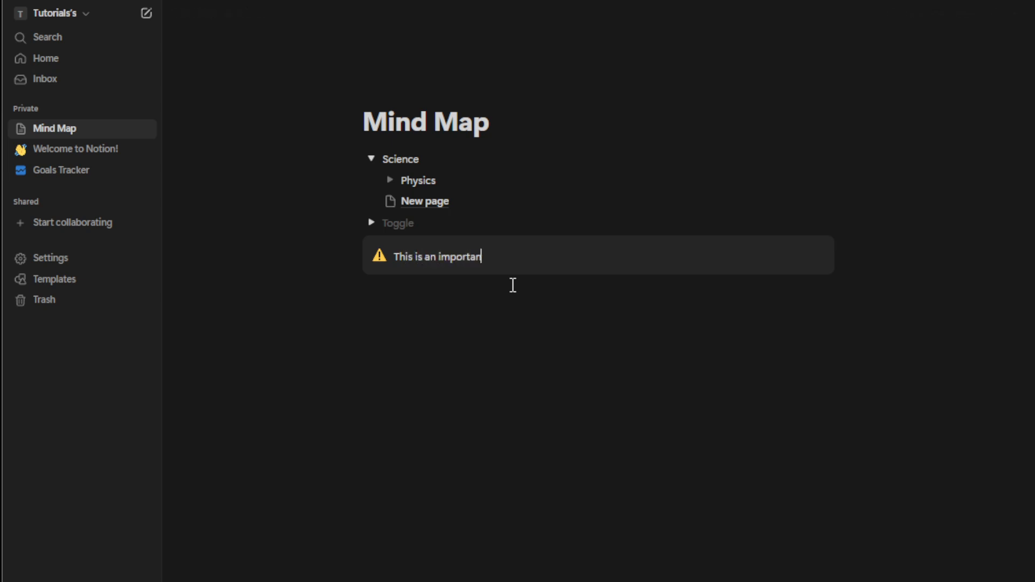
{"action": "type", "text": "t note."}
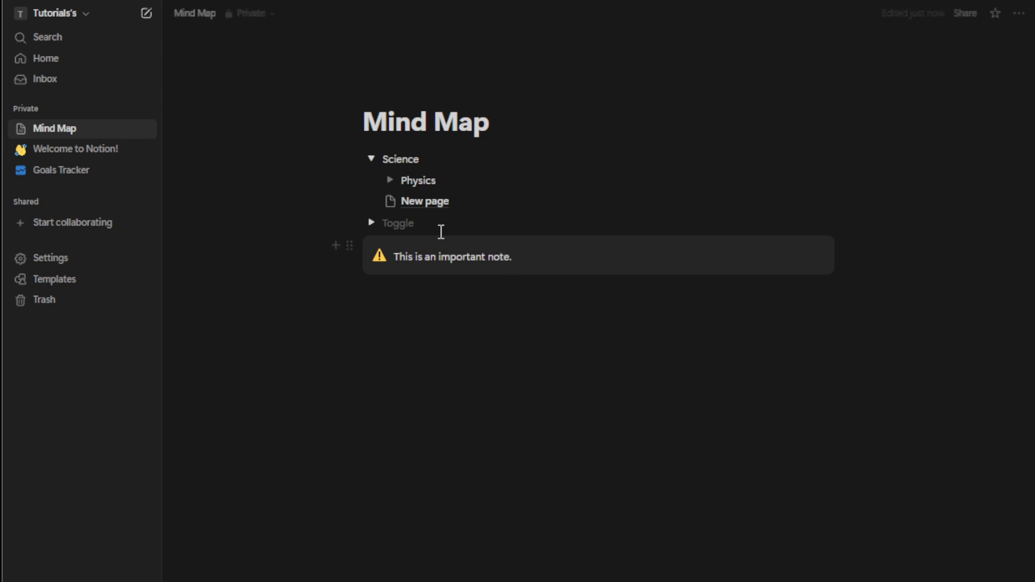
{"action": "left_click", "coordinate": [412, 221]}
{"action": "type", "text": "M"}
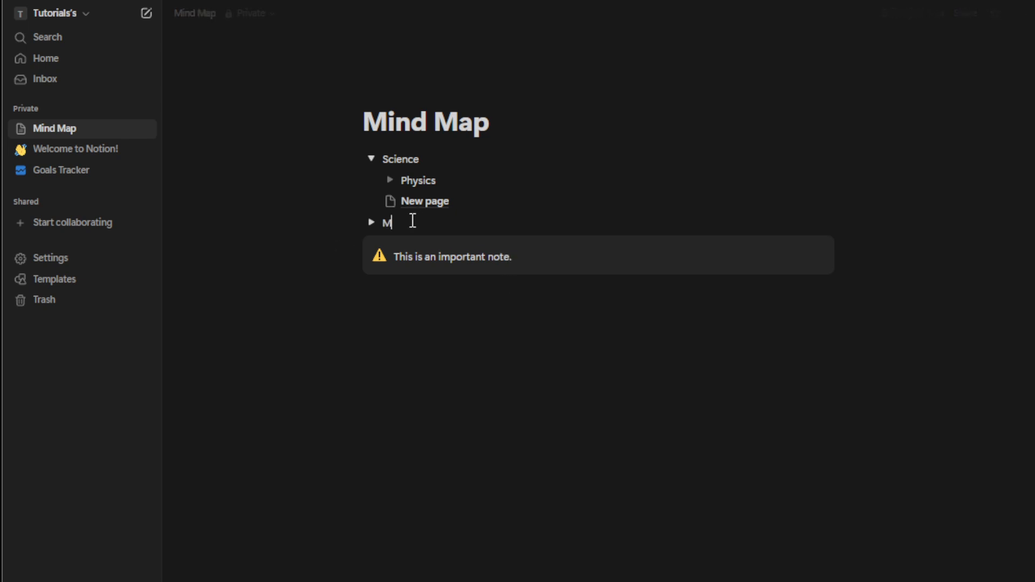
{"action": "type", "text": "athematics"}
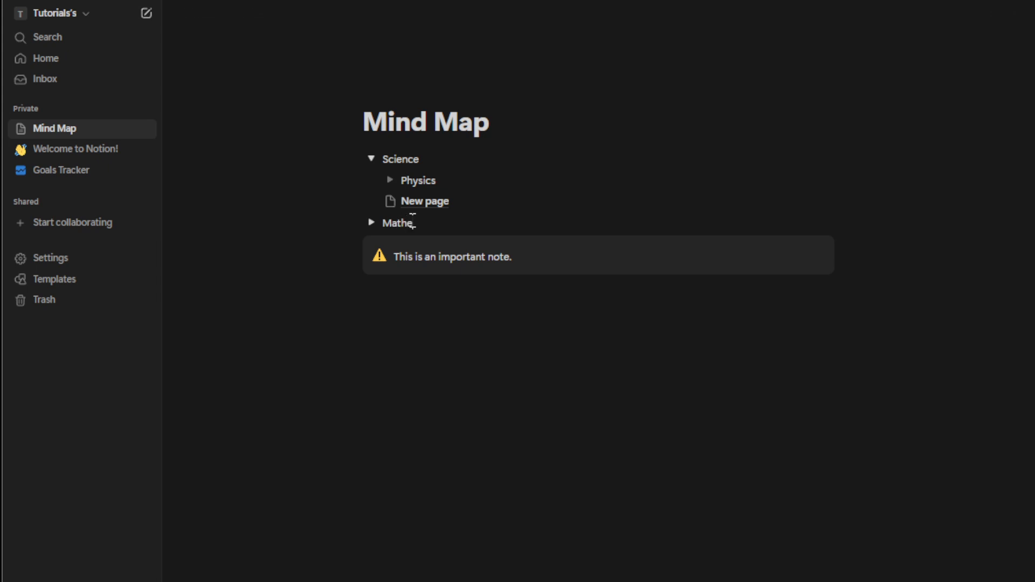